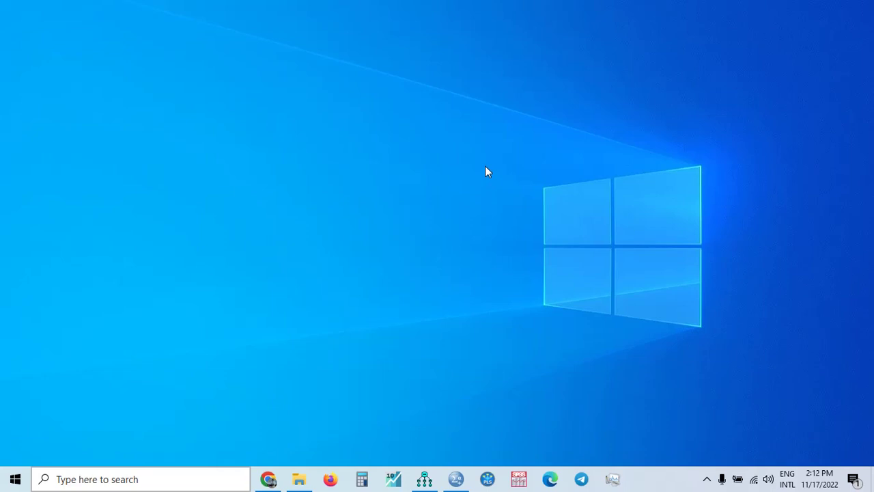
# Look over the Olah Data dataset in SPSS, switch to Amos and try to calculate the estimates of the path model
pyautogui.click(456, 479)
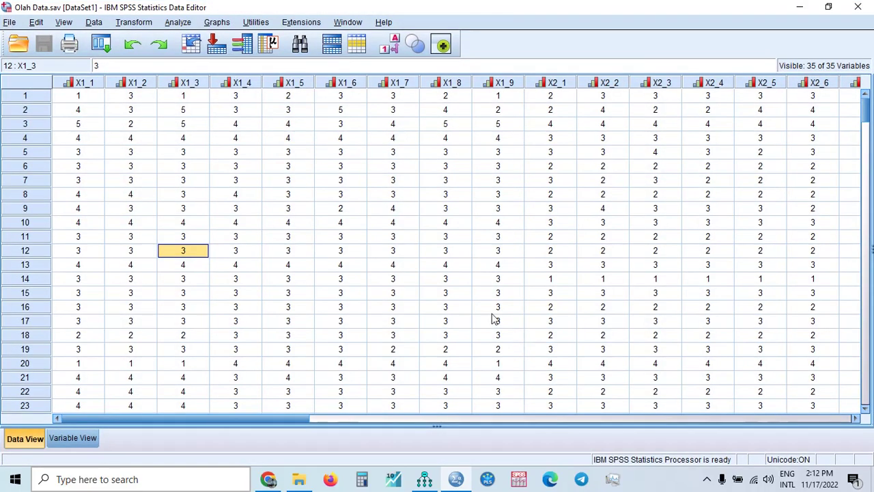
pyautogui.click(138, 150)
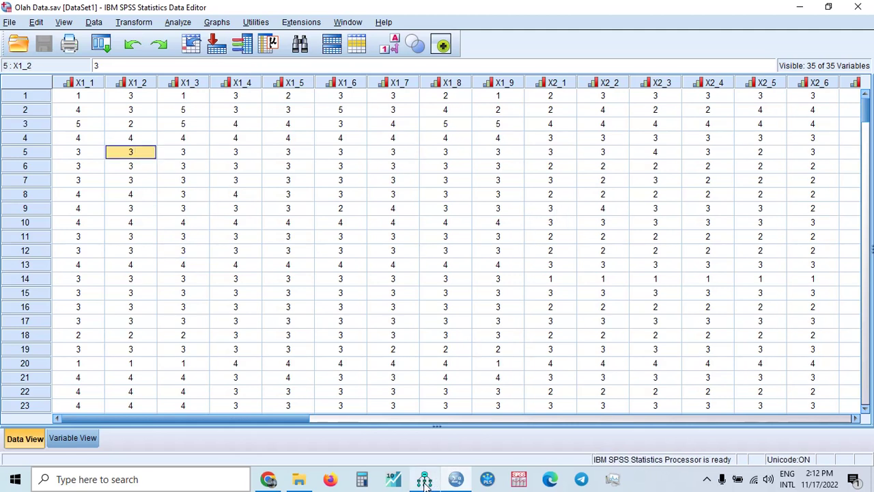
pyautogui.click(452, 417)
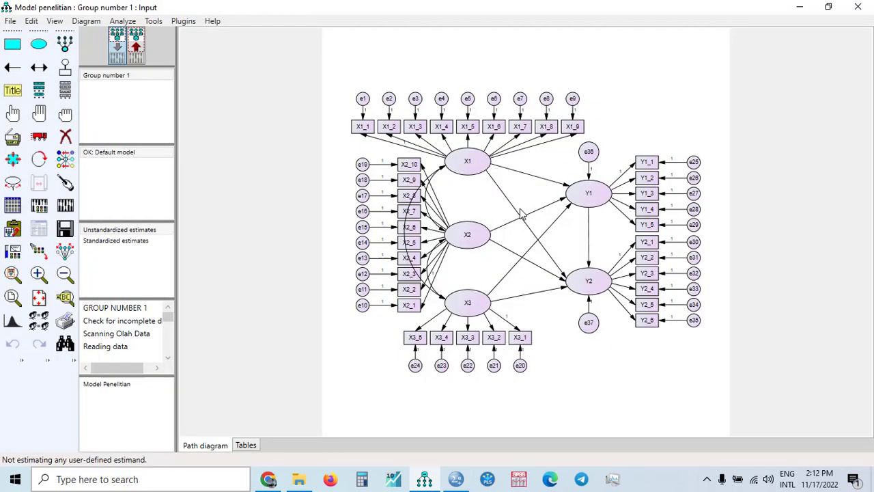
pyautogui.click(67, 210)
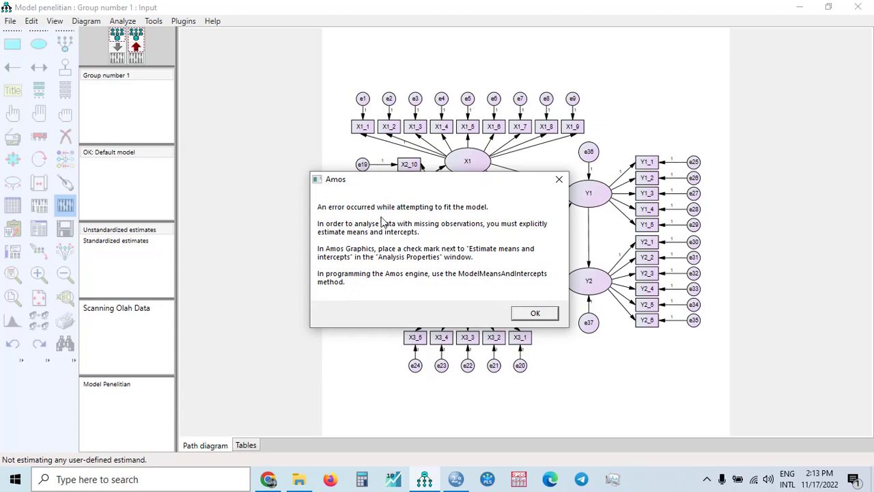
pyautogui.click(537, 316)
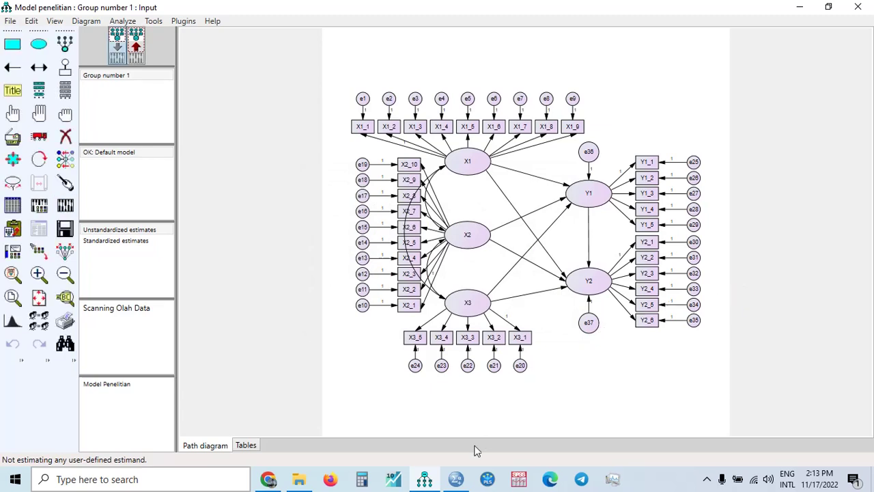
# Switch to SPSS, clear the X1_2 value in row 10 and re-enter it as 4
pyautogui.click(456, 479)
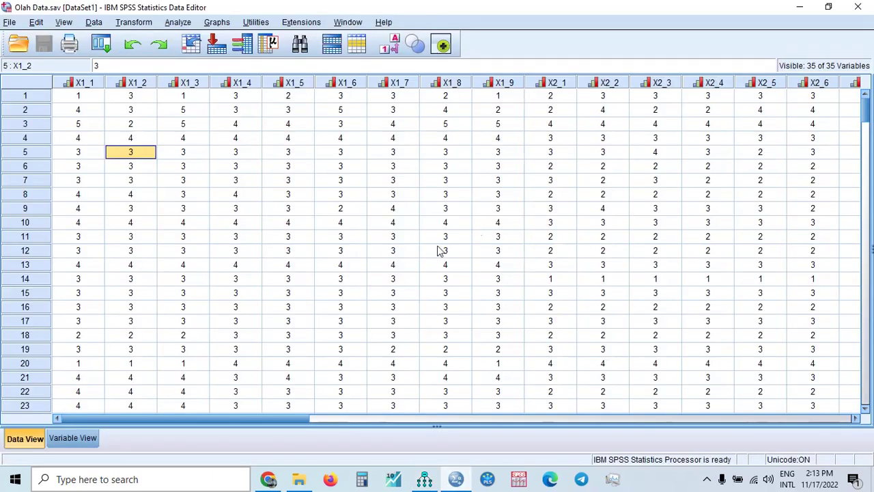
pyautogui.click(129, 226)
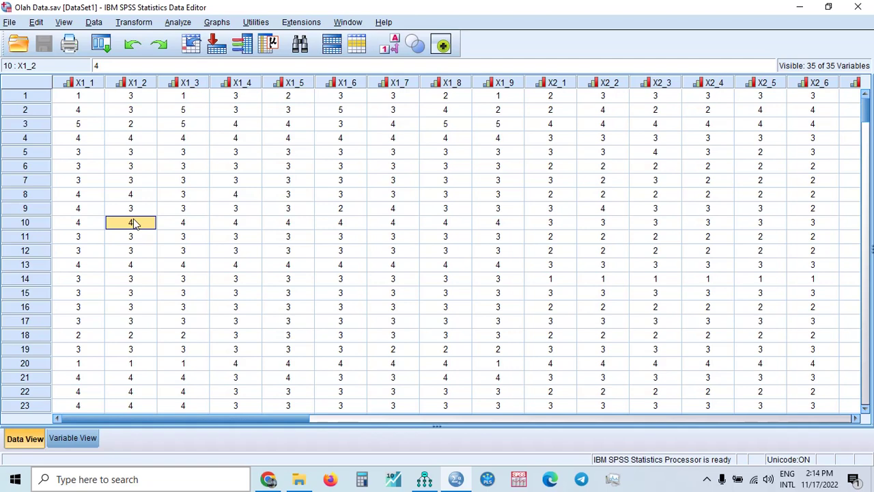
pyautogui.press('Delete')
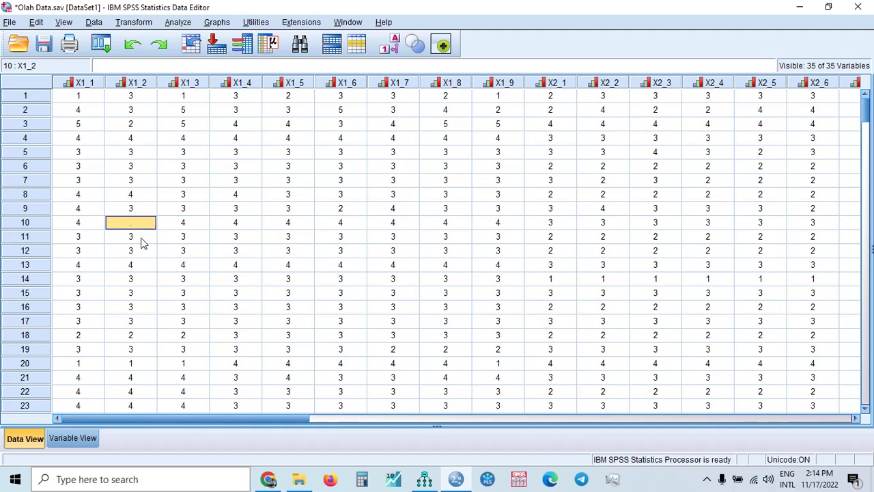
pyautogui.click(142, 242)
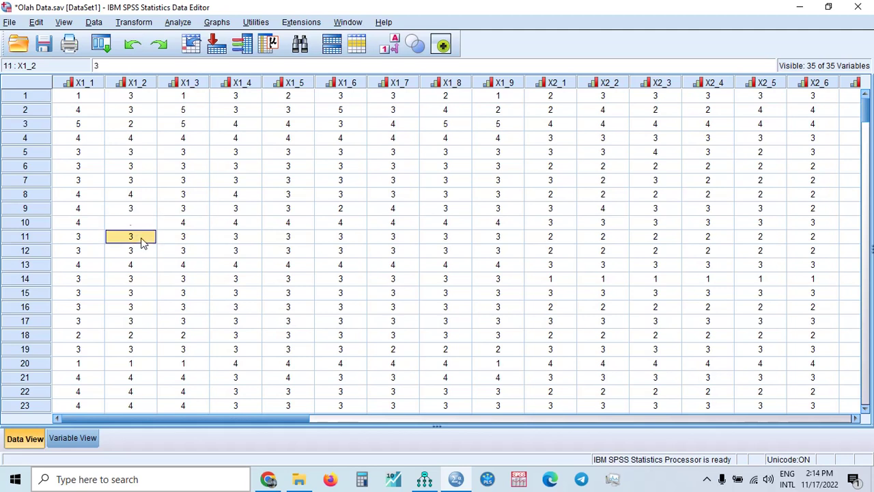
pyautogui.click(140, 228)
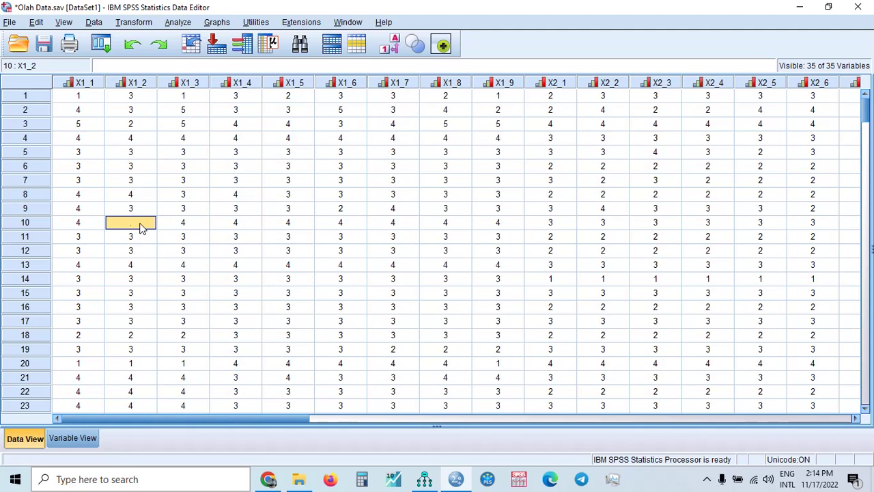
pyautogui.write('4')
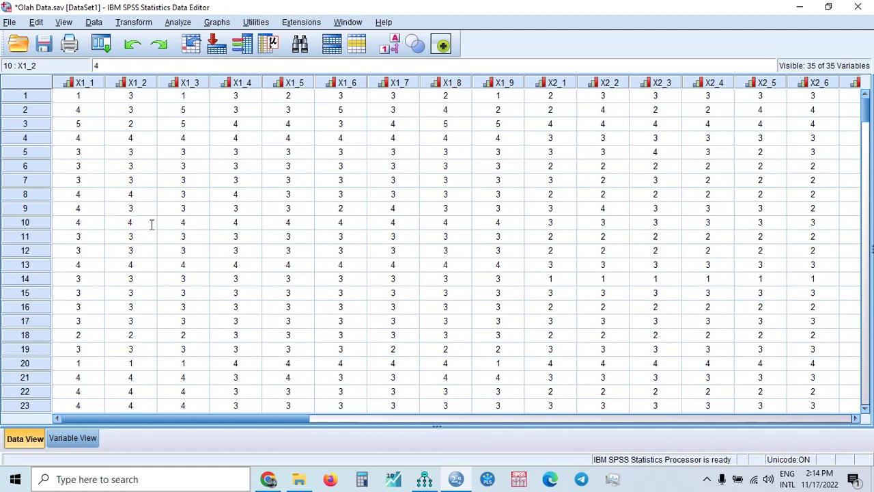
pyautogui.click(164, 242)
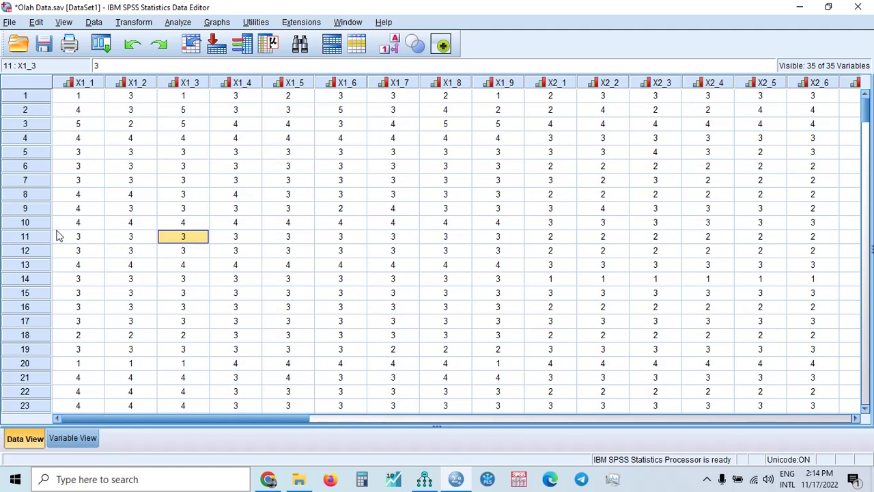
pyautogui.click(134, 226)
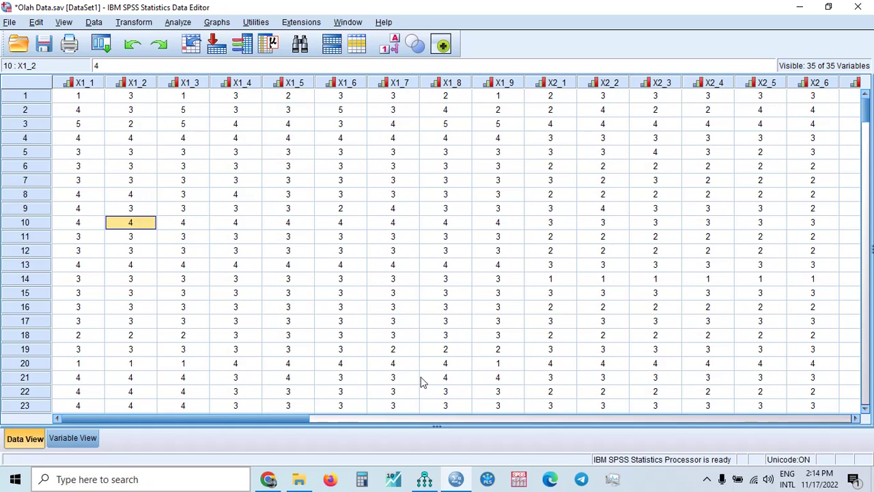
# Run Descriptives on all variables in the dataset, from X1_1 through Y2_6
pyautogui.moveTo(286, 422); pyautogui.dragTo(164, 415)
pyautogui.click(179, 23)
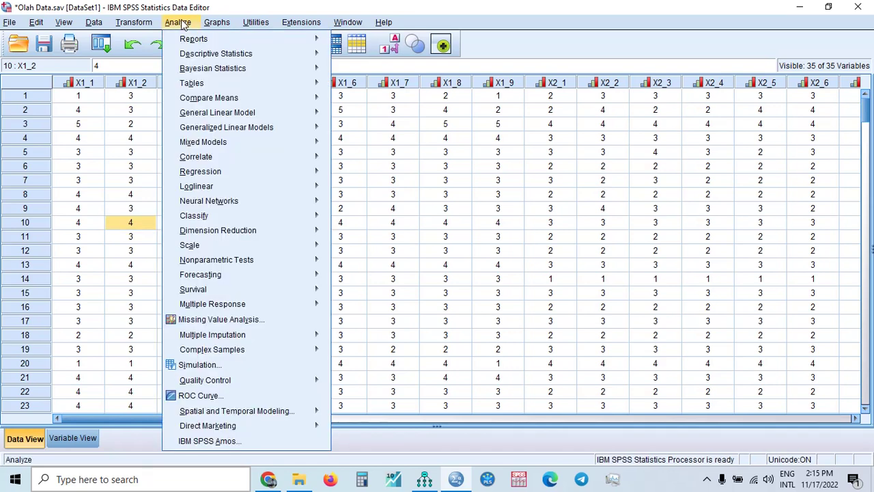
pyautogui.moveTo(285, 54)
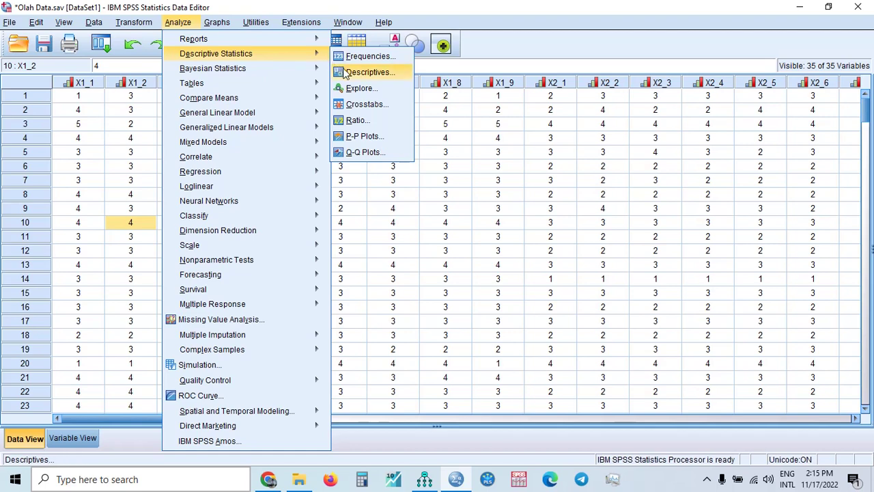
pyautogui.press('Return')
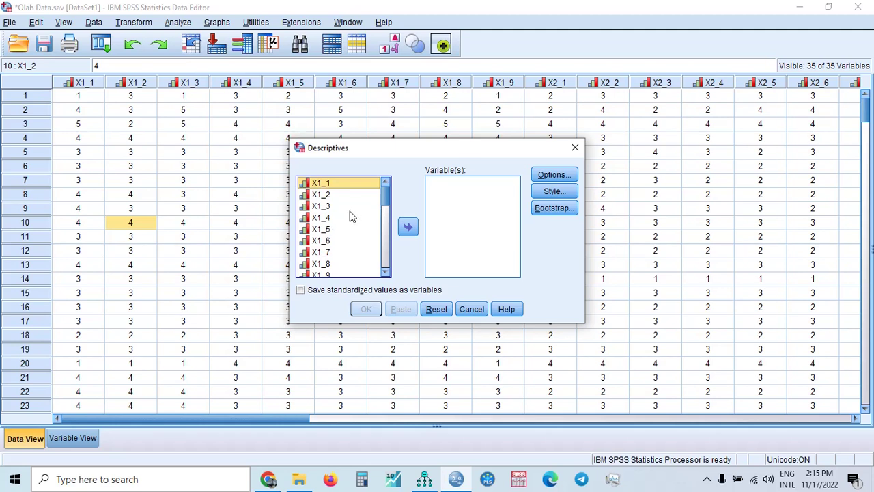
pyautogui.scroll(-8, 342, 229)
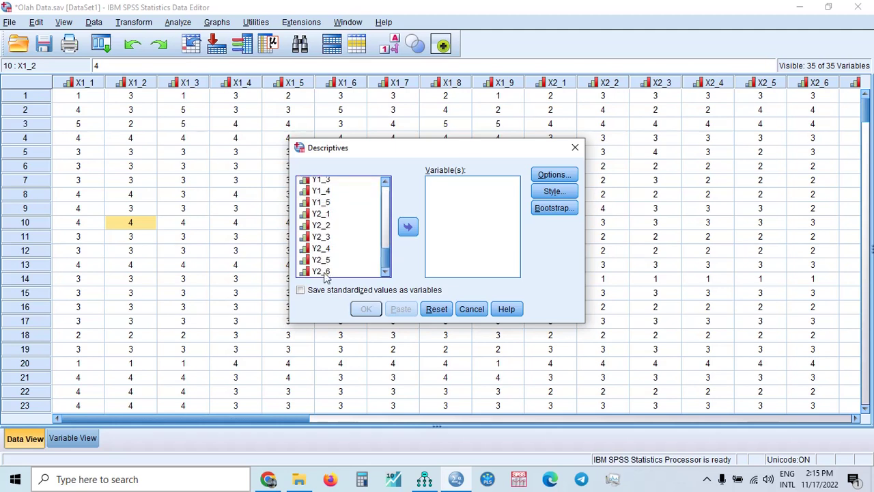
pyautogui.click(325, 271)
pyautogui.hotkey('ctrl', 'a')
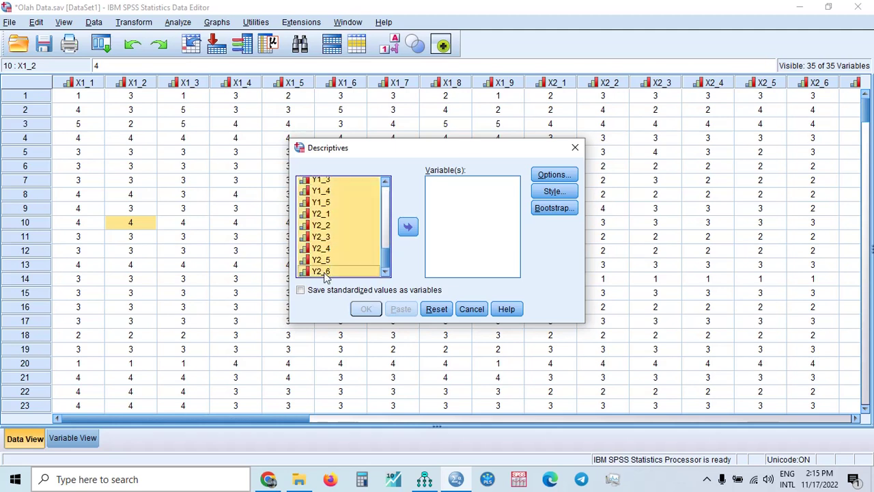
pyautogui.click(407, 227)
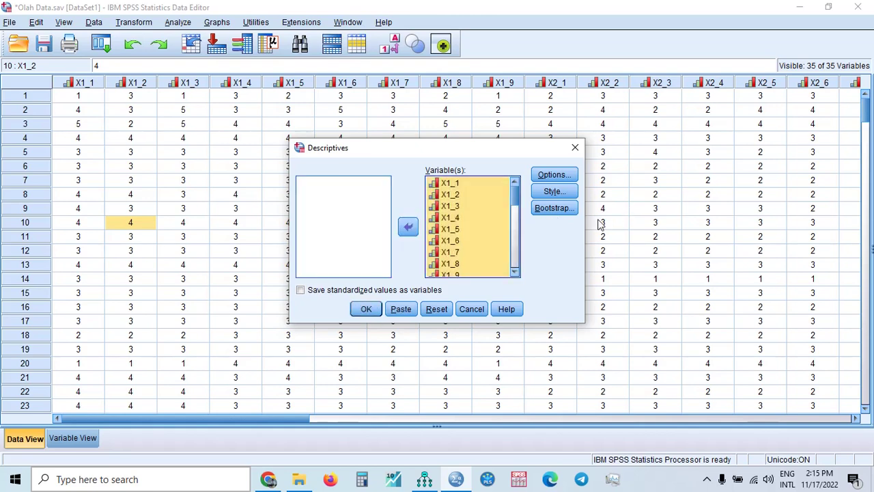
pyautogui.click(365, 309)
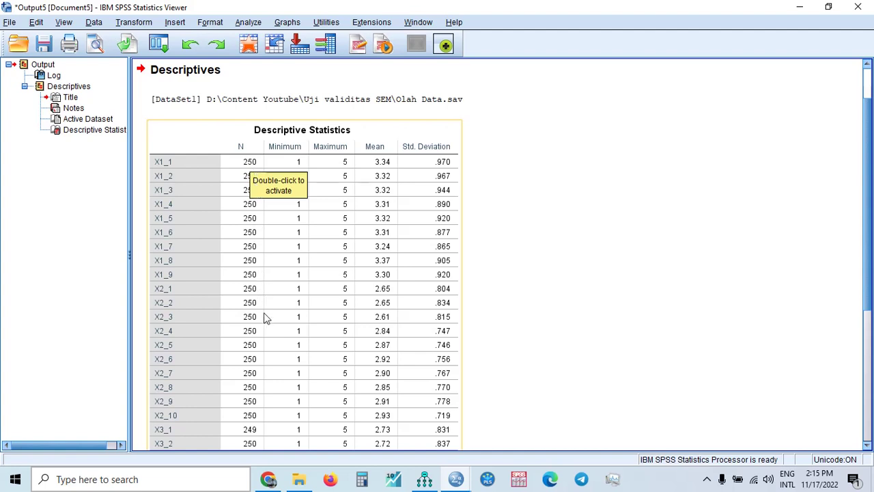
# Examine the N column of the Descriptive Statistics table for variables with missing cases
pyautogui.scroll(-3, 273, 326)
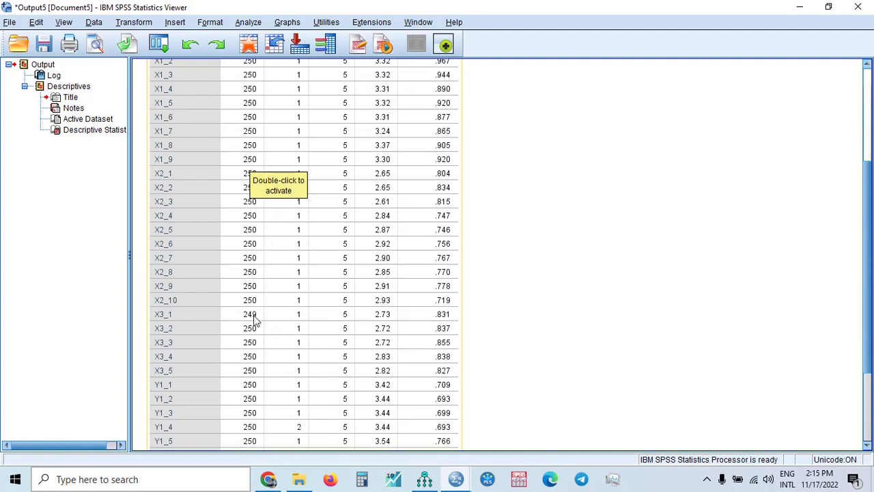
pyautogui.click(254, 319)
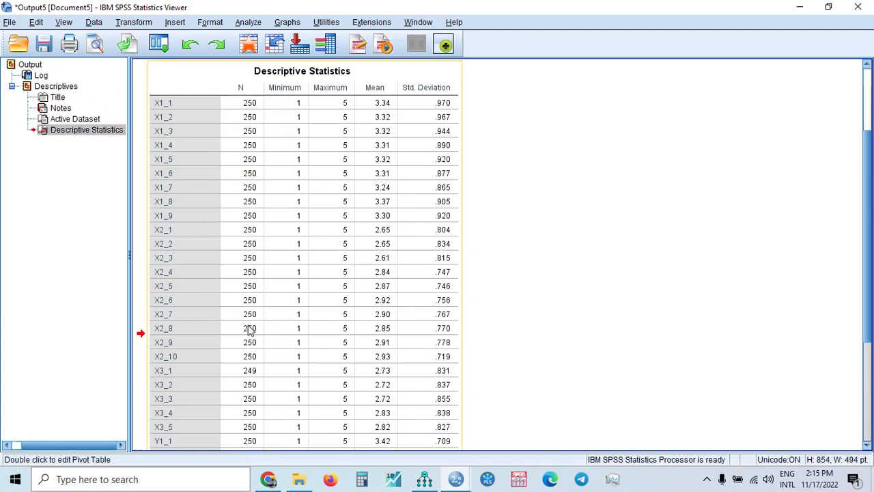
pyautogui.scroll(-2, 250, 328)
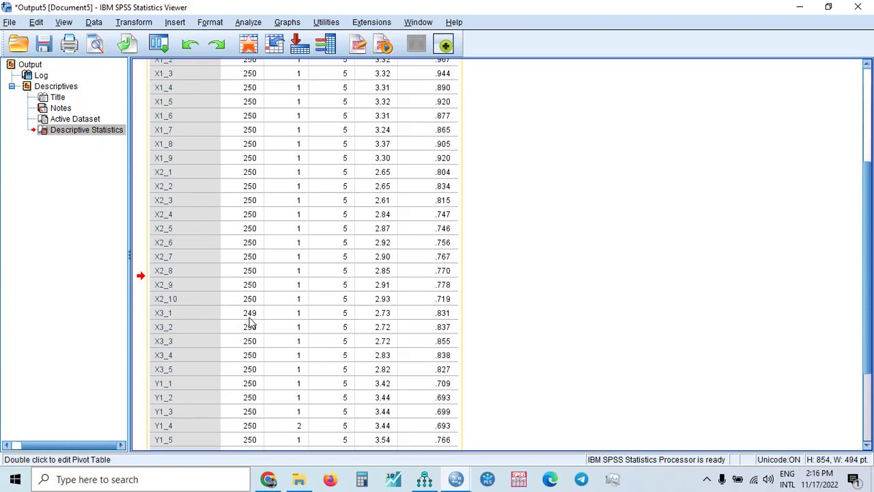
# Return from the output to the Olah Data dataset and select the X3_1 variable column
pyautogui.click(469, 484)
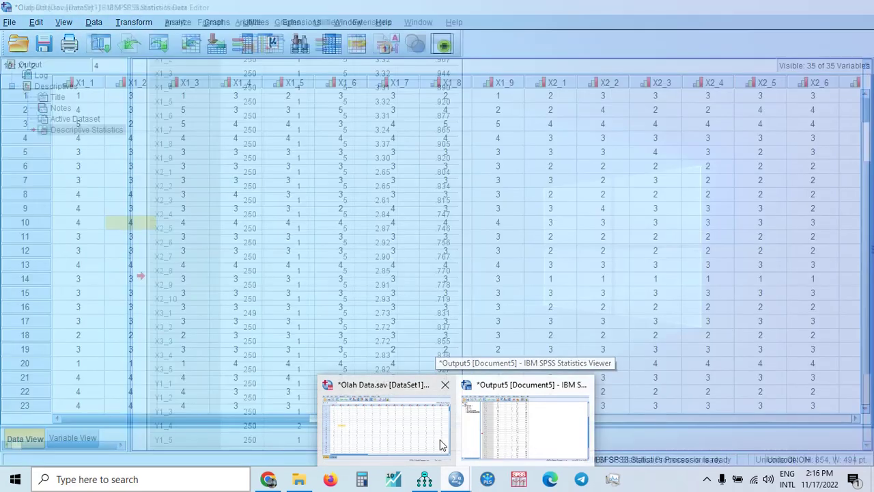
pyautogui.click(440, 442)
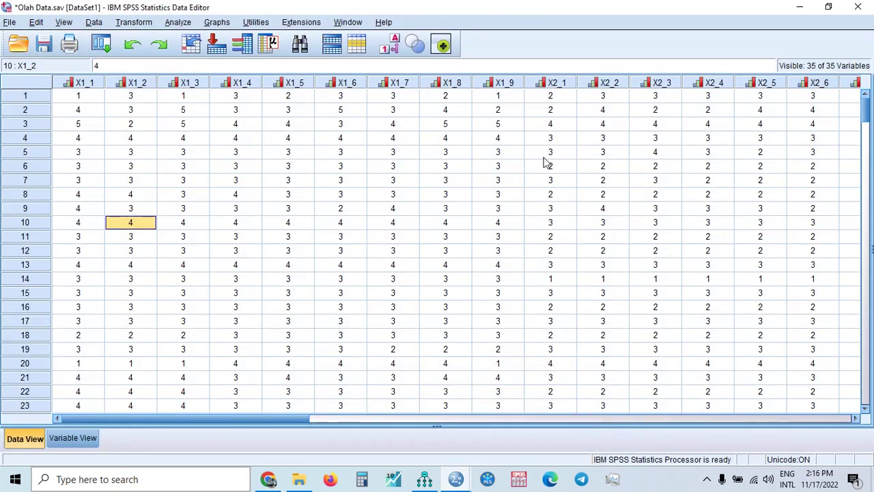
pyautogui.moveTo(308, 419); pyautogui.dragTo(511, 435)
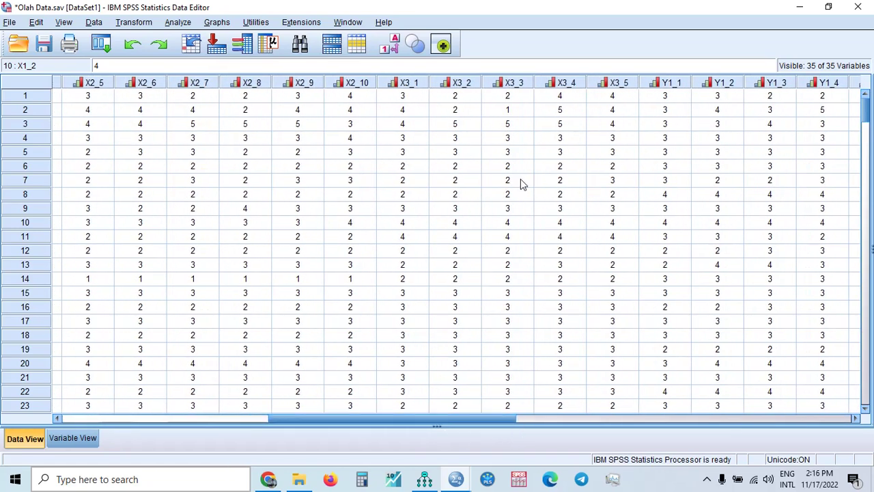
pyautogui.click(414, 113)
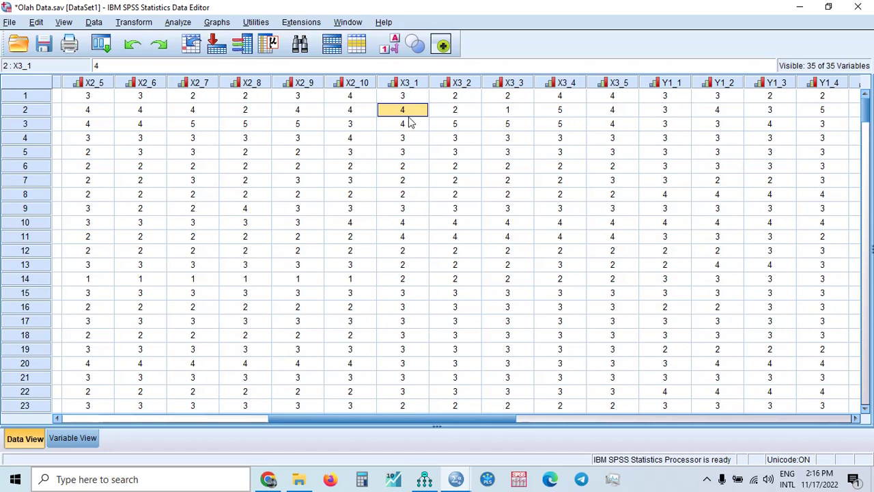
pyautogui.click(410, 82)
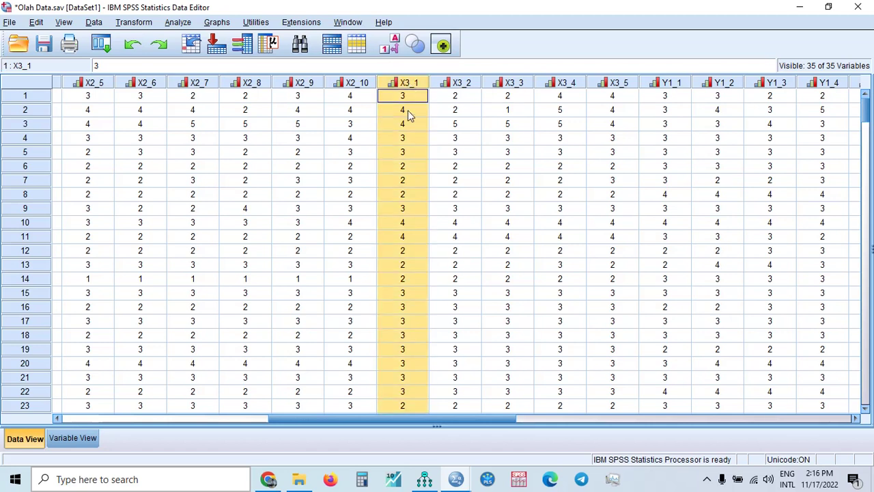
# Check the X3_1 column case by case from the first rows downward for an empty cell
pyautogui.click(408, 111)
pyautogui.press('Down')
pyautogui.press('Down')
pyautogui.press('Down')
pyautogui.press('Down')
pyautogui.press('Down')
pyautogui.press('Down')
pyautogui.press('Down')
pyautogui.press('Down')
pyautogui.press('Down')
pyautogui.press('Down')
pyautogui.press('Down')
pyautogui.press('Down')
pyautogui.press('Down')
pyautogui.press('Down')
pyautogui.press('Down')
pyautogui.press('Down')
pyautogui.press('Down')
pyautogui.press('Down')
pyautogui.press('Down')
pyautogui.press('Down')
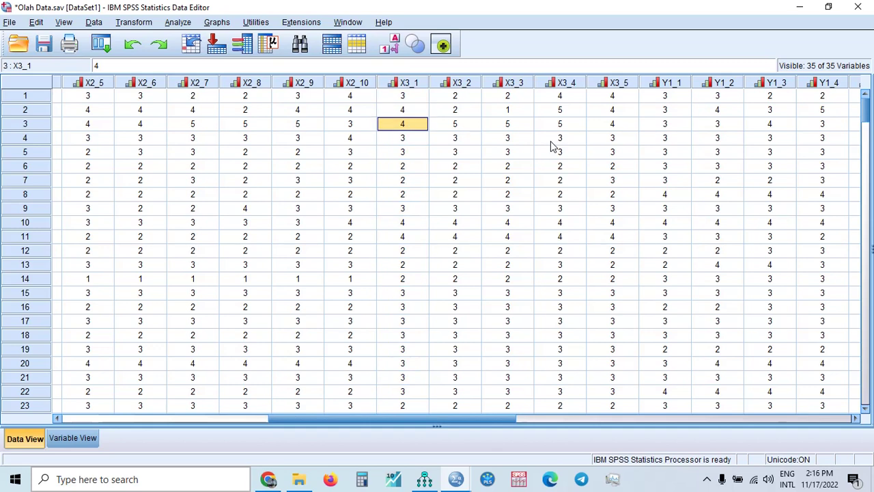
pyautogui.press('Down')
pyautogui.press('Down')
pyautogui.press('Down')
pyautogui.press('Down')
pyautogui.press('Down')
pyautogui.press('Down')
pyautogui.press('Down')
pyautogui.press('Down')
pyautogui.press('Down')
pyautogui.press('Down')
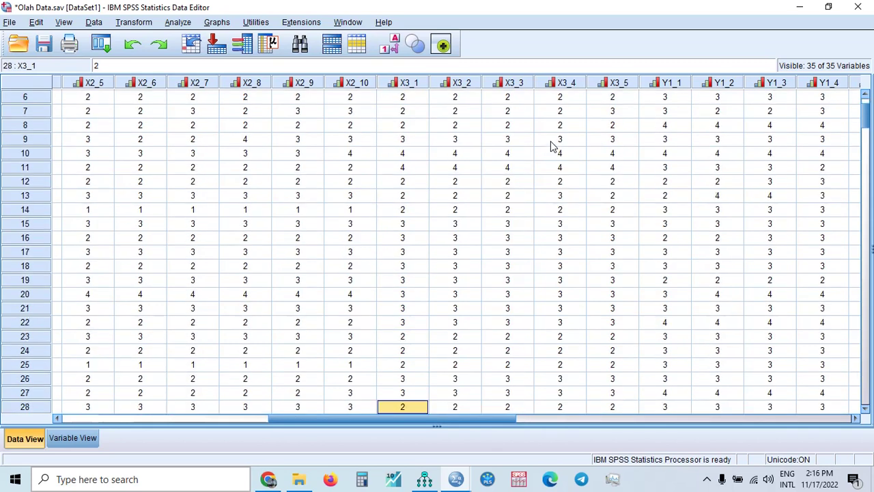
pyautogui.press('Down')
pyautogui.press('Down')
pyautogui.press('Down')
pyautogui.press('Down')
pyautogui.press('Down')
pyautogui.press('Down')
pyautogui.press('Down')
pyautogui.press('Down')
pyautogui.press('Down')
pyautogui.press('Down')
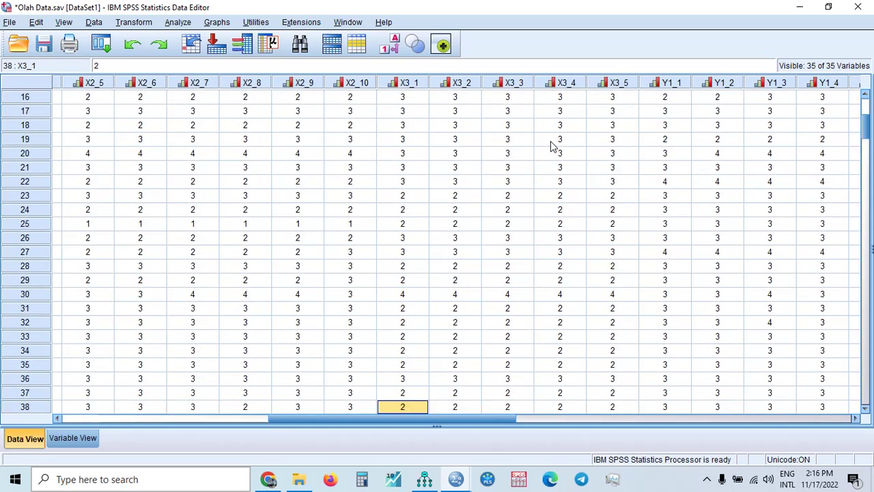
pyautogui.press('Down')
pyautogui.press('Down')
pyautogui.press('Down')
pyautogui.press('Down')
pyautogui.press('Down')
pyautogui.press('Down')
pyautogui.press('Down')
pyautogui.press('Down')
pyautogui.press('Down')
pyautogui.press('Down')
pyautogui.press('Down')
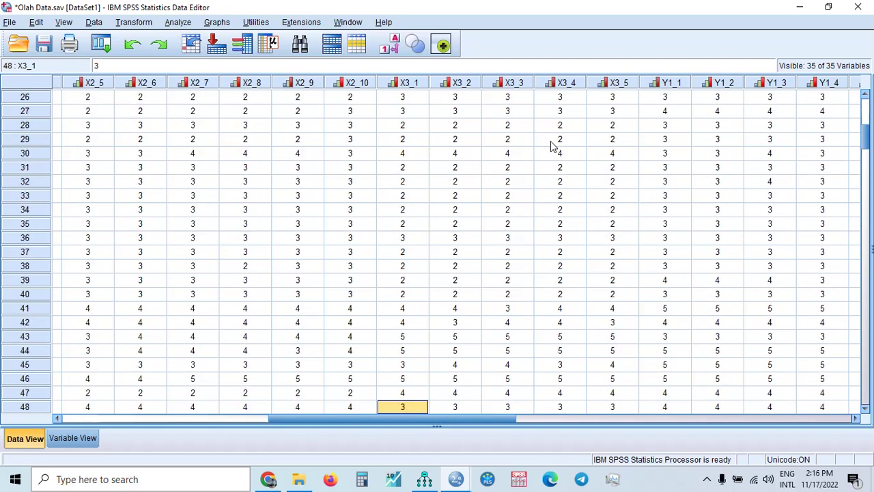
pyautogui.press('Down')
pyautogui.press('Down')
pyautogui.press('Down')
pyautogui.press('Down')
pyautogui.press('Down')
pyautogui.press('Down')
pyautogui.press('Down')
pyautogui.press('Down')
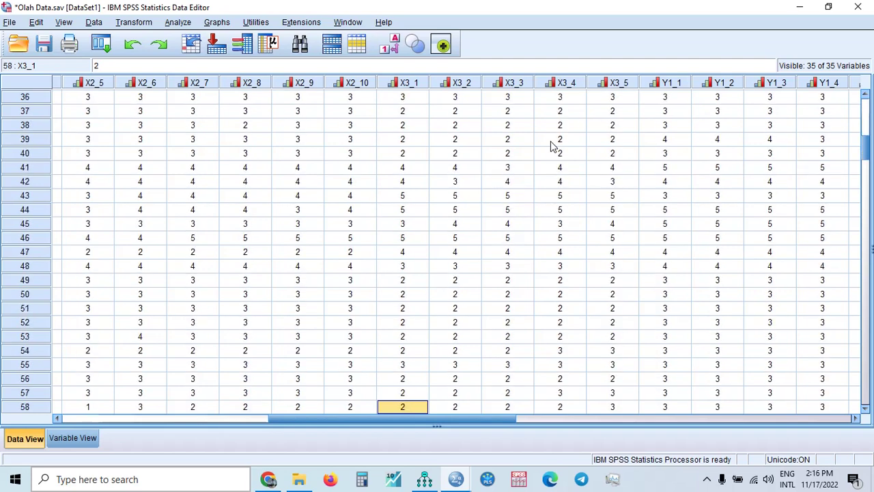
pyautogui.press('Down')
pyautogui.press('Down')
pyautogui.press('Down')
pyautogui.press('Down')
pyautogui.press('Down')
pyautogui.press('Down')
pyautogui.press('Down')
pyautogui.press('Down')
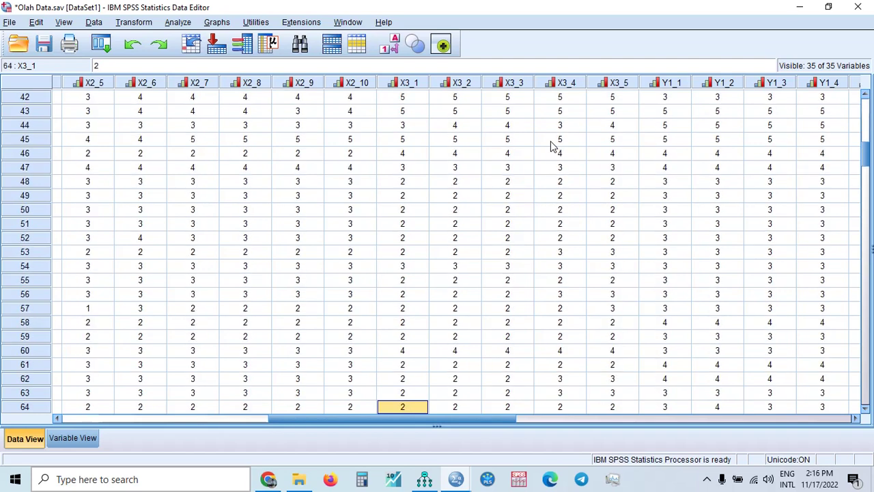
pyautogui.press('Down')
pyautogui.press('Down')
pyautogui.press('Down')
pyautogui.press('Down')
pyautogui.press('Down')
pyautogui.press('Down')
pyautogui.press('Down')
pyautogui.press('Down')
pyautogui.press('Down')
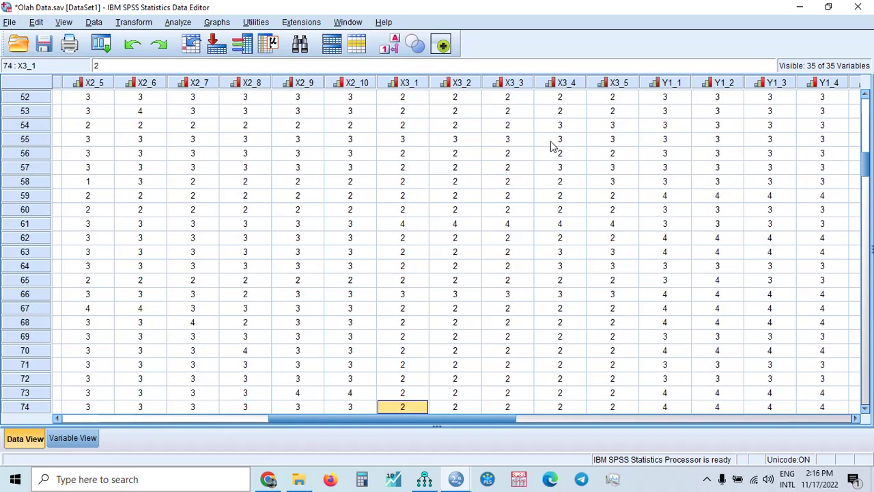
pyautogui.press('Down')
pyautogui.press('Down')
pyautogui.press('Down')
pyautogui.press('Down')
pyautogui.press('Down')
pyautogui.press('Down')
pyautogui.press('Down')
pyautogui.press('Down')
pyautogui.press('Down')
pyautogui.press('Down')
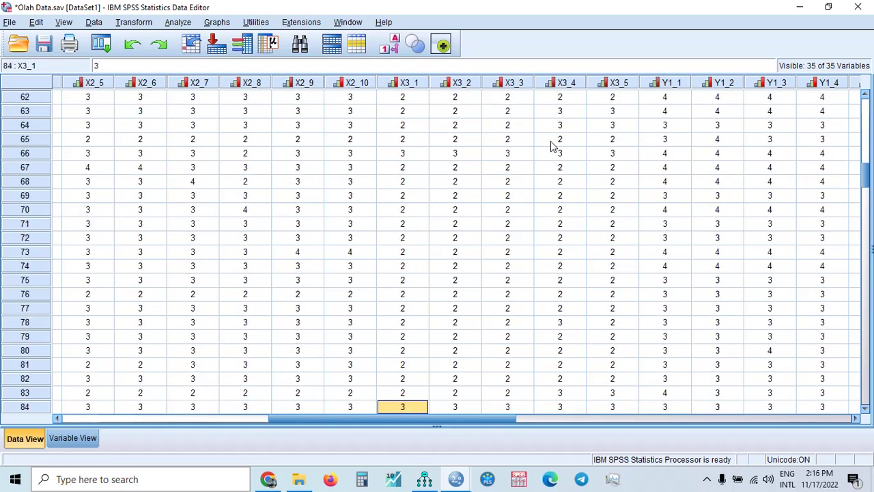
pyautogui.press('Down')
pyautogui.press('Down')
pyautogui.press('Down')
pyautogui.press('Down')
pyautogui.press('Down')
pyautogui.press('Down')
pyautogui.press('Down')
pyautogui.press('Down')
pyautogui.press('Down')
pyautogui.press('Down')
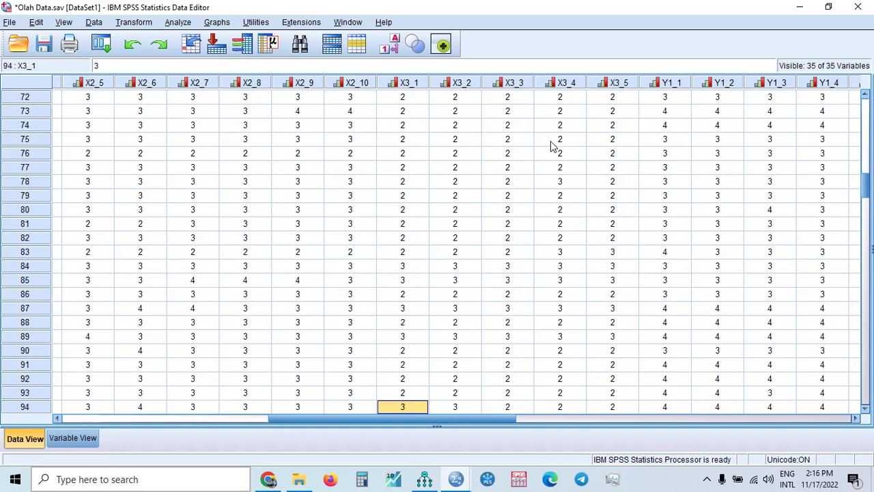
pyautogui.press('Down')
pyautogui.press('Down')
pyautogui.press('Down')
pyautogui.press('Down')
pyautogui.press('Down')
pyautogui.press('Down')
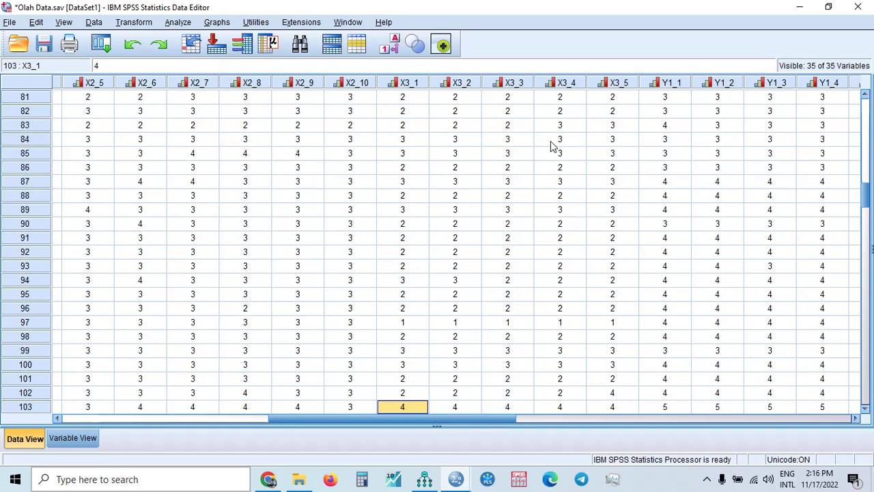
pyautogui.press('Down')
pyautogui.press('Down')
pyautogui.press('Down')
pyautogui.press('Down')
pyautogui.press('Down')
pyautogui.press('Down')
pyautogui.press('Down')
pyautogui.press('Down')
pyautogui.press('Down')
pyautogui.press('Down')
pyautogui.press('Down')
pyautogui.press('Down')
pyautogui.press('Down')
pyautogui.press('Down')
pyautogui.press('Down')
pyautogui.press('Down')
pyautogui.press('Down')
pyautogui.press('Down')
pyautogui.press('Down')
pyautogui.press('Down')
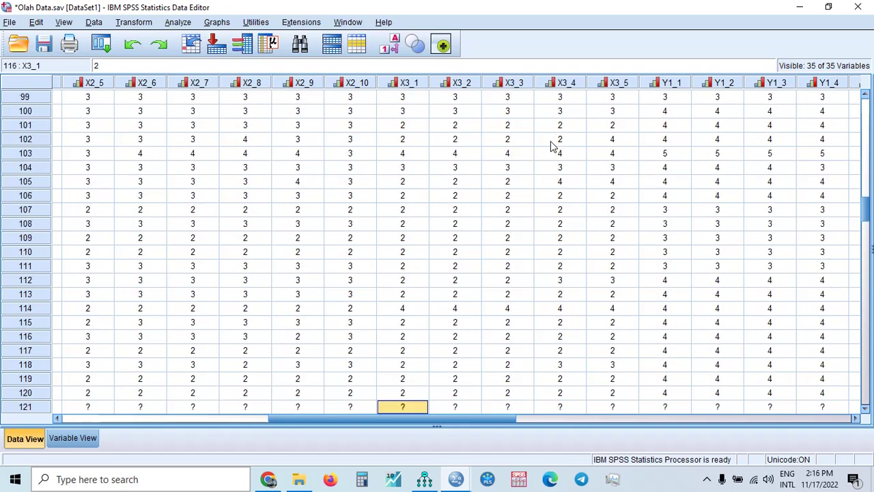
pyautogui.press('Down')
pyautogui.press('Down')
pyautogui.press('Down')
pyautogui.press('Down')
pyautogui.press('Down')
pyautogui.press('Down')
pyautogui.press('Down')
pyautogui.press('Down')
pyautogui.press('Down')
pyautogui.press('Down')
pyautogui.press('Down')
pyautogui.press('Down')
pyautogui.press('Down')
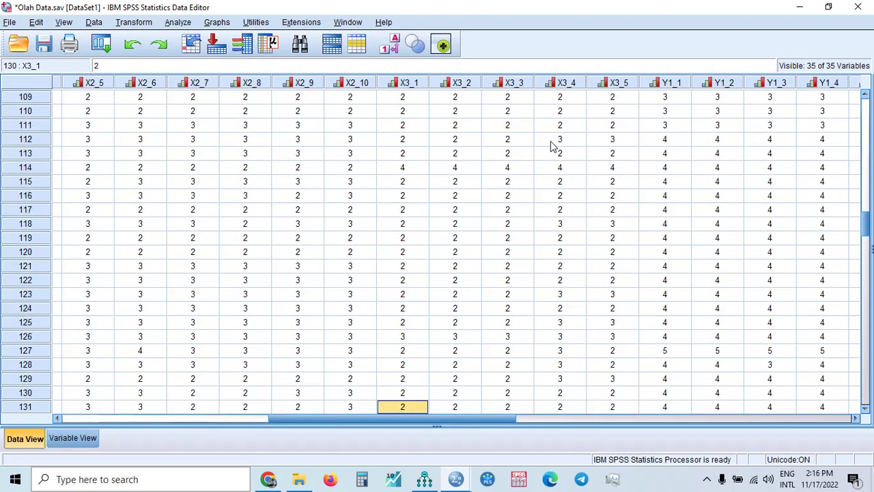
pyautogui.press('Down')
pyautogui.press('Down')
pyautogui.press('Down')
pyautogui.press('Down')
pyautogui.press('Down')
pyautogui.press('Down')
pyautogui.press('Down')
pyautogui.press('Down')
pyautogui.press('Down')
pyautogui.press('Down')
pyautogui.press('Down')
pyautogui.press('Down')
pyautogui.press('Down')
pyautogui.press('Down')
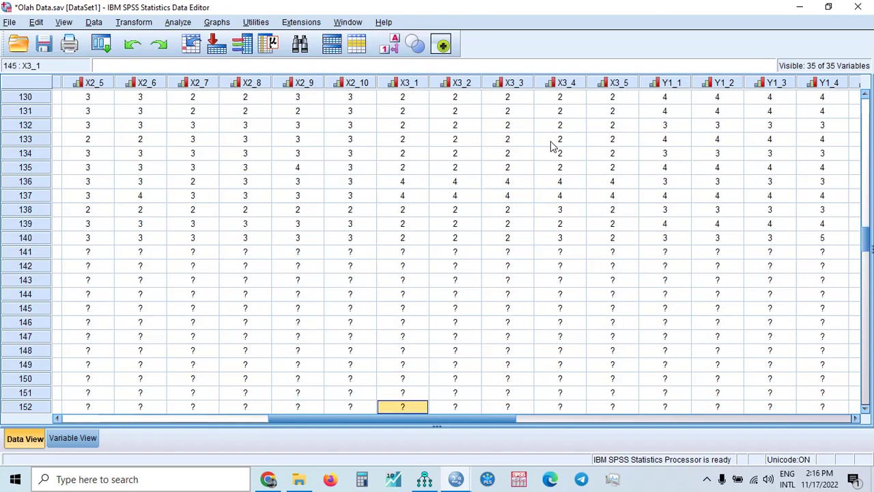
# Check the X3_1 column case by case from around case 145 downward for an empty cell
pyautogui.press('Down')
pyautogui.press('Down')
pyautogui.press('Down')
pyautogui.press('Down')
pyautogui.press('Down')
pyautogui.press('Down')
pyautogui.press('Down')
pyautogui.press('Down')
pyautogui.press('Down')
pyautogui.press('Down')
pyautogui.press('Down')
pyautogui.press('Down')
pyautogui.press('Down')
pyautogui.press('Down')
pyautogui.press('Down')
pyautogui.press('Down')
pyautogui.press('Down')
pyautogui.press('Down')
pyautogui.press('Down')
pyautogui.press('Down')
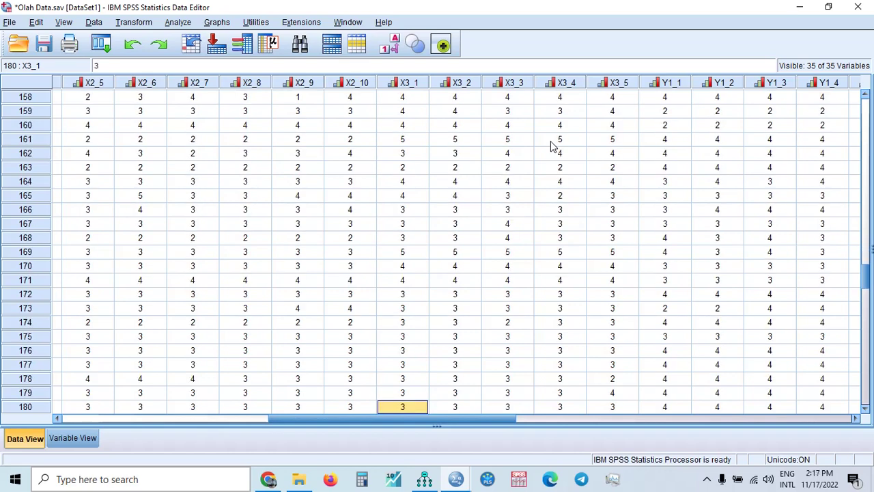
pyautogui.press('Down')
pyautogui.press('Down')
pyautogui.press('Down')
pyautogui.press('Down')
pyautogui.press('Down')
pyautogui.press('Down')
pyautogui.press('Down')
pyautogui.press('Down')
pyautogui.press('Down')
pyautogui.press('Down')
pyautogui.press('Down')
pyautogui.press('Down')
pyautogui.press('Down')
pyautogui.press('Down')
pyautogui.press('Down')
pyautogui.press('Down')
pyautogui.press('Down')
pyautogui.press('Down')
pyautogui.press('Down')
pyautogui.press('Down')
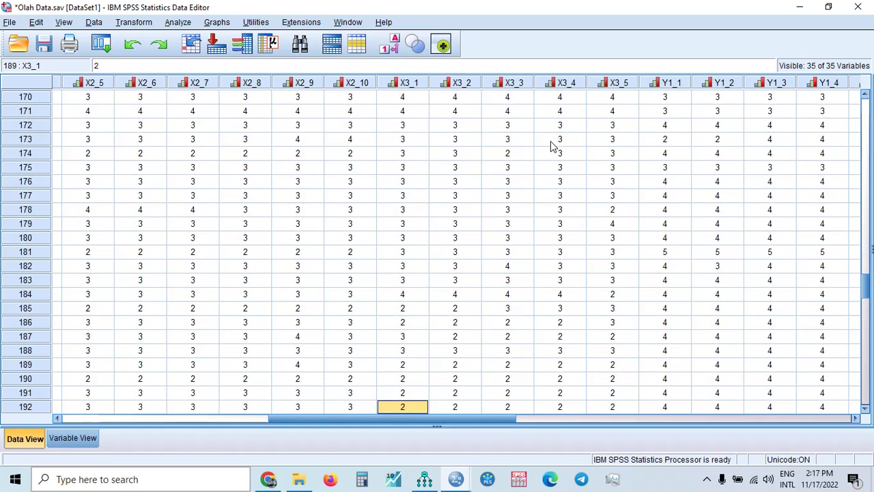
pyautogui.press('Down')
# Fill the empty X3_1 cell of case 193 with the value 3 and save the dataset
pyautogui.press('Up')
pyautogui.press('Up')
pyautogui.press('Up')
pyautogui.press('Up')
pyautogui.press('Up')
pyautogui.press('Up')
pyautogui.press('Up')
pyautogui.press('Up')
pyautogui.press('Up')
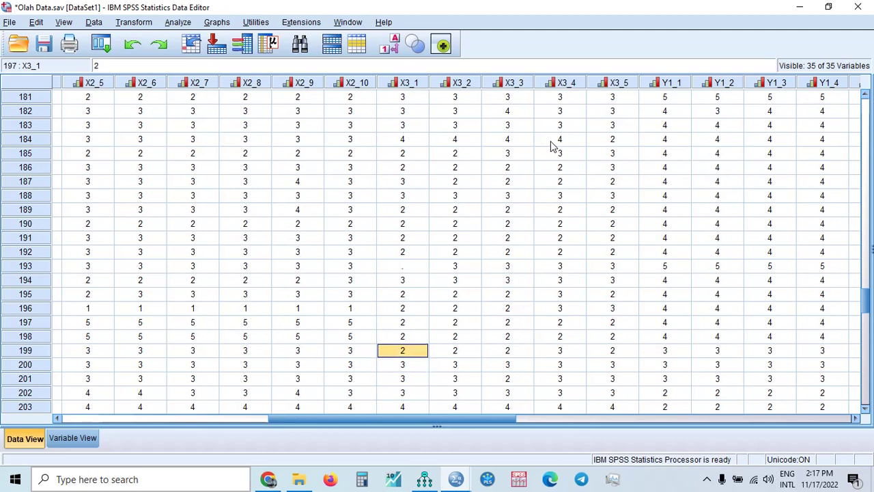
pyautogui.press('Up')
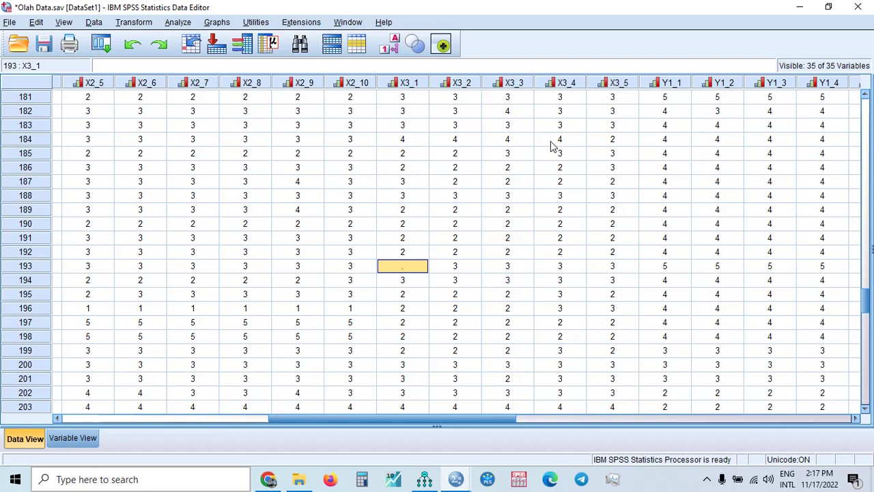
pyautogui.write('3')
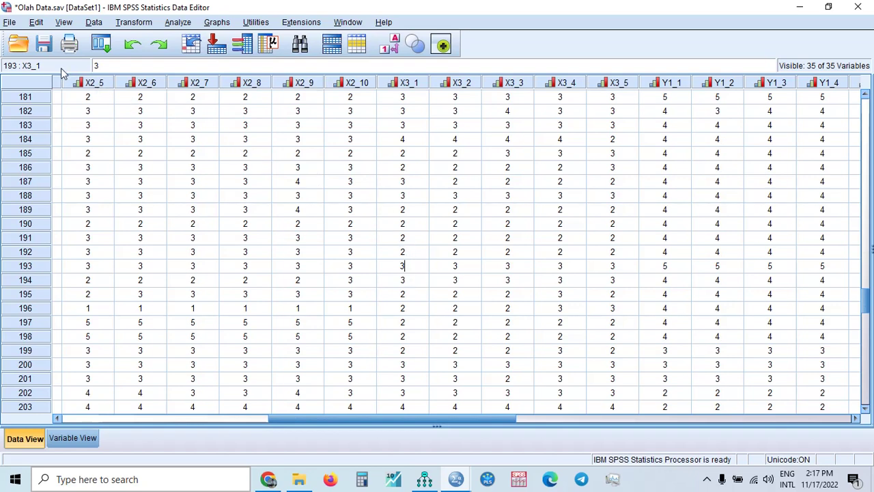
pyautogui.click(48, 50)
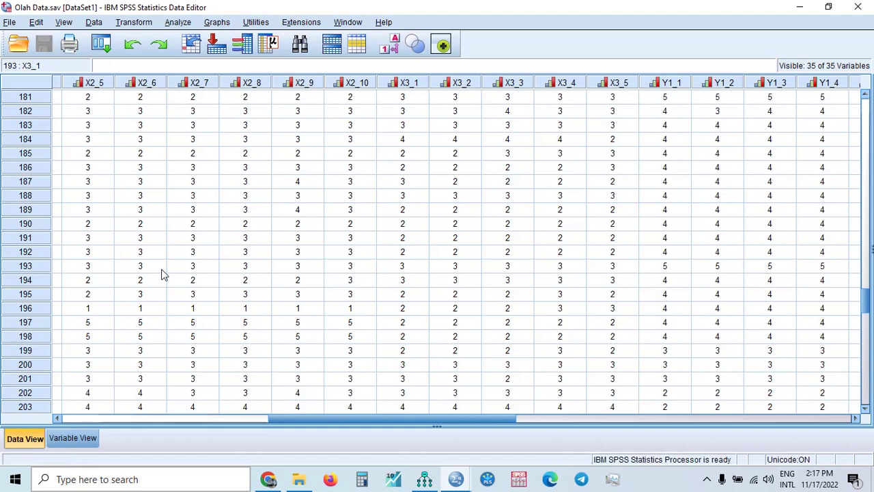
# Reset the Descriptives settings and rerun the analysis on all variables from X1_1 through Y2_6
pyautogui.click(181, 28)
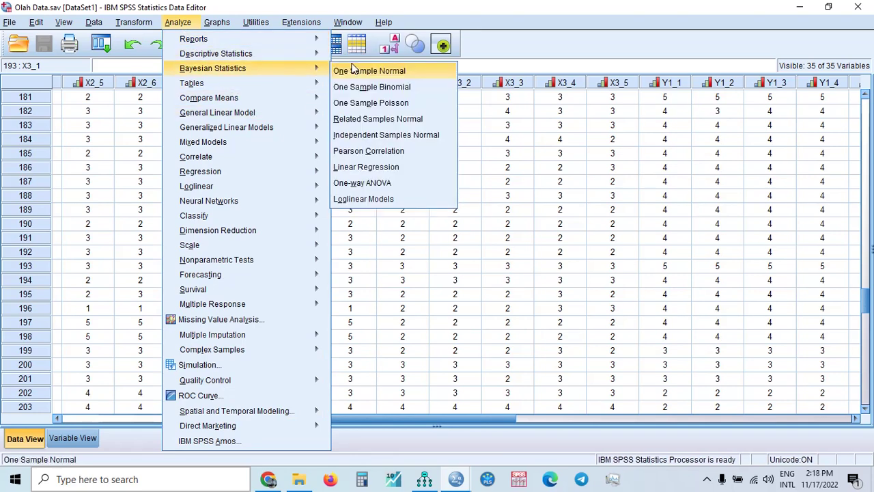
pyautogui.moveTo(316, 57)
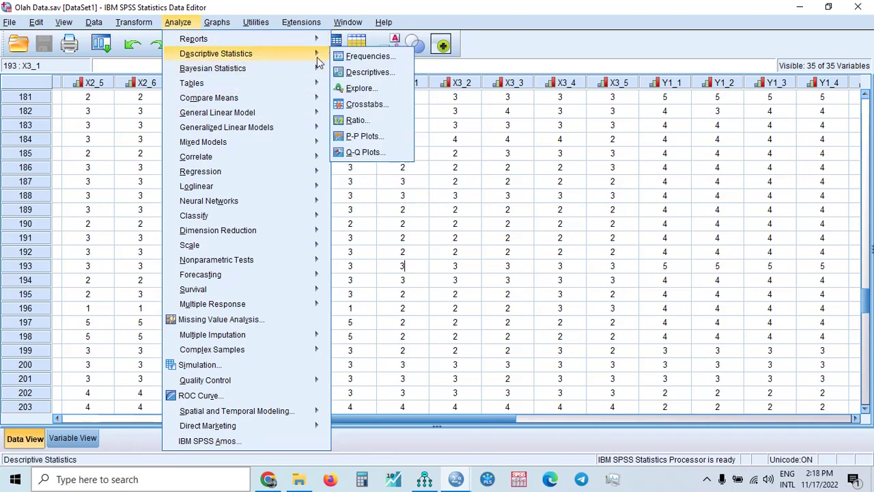
pyautogui.click(365, 74)
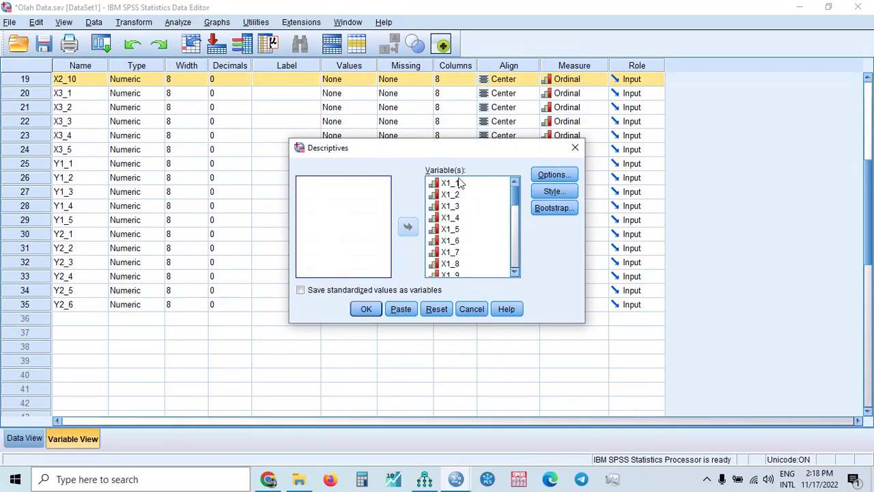
pyautogui.click(446, 313)
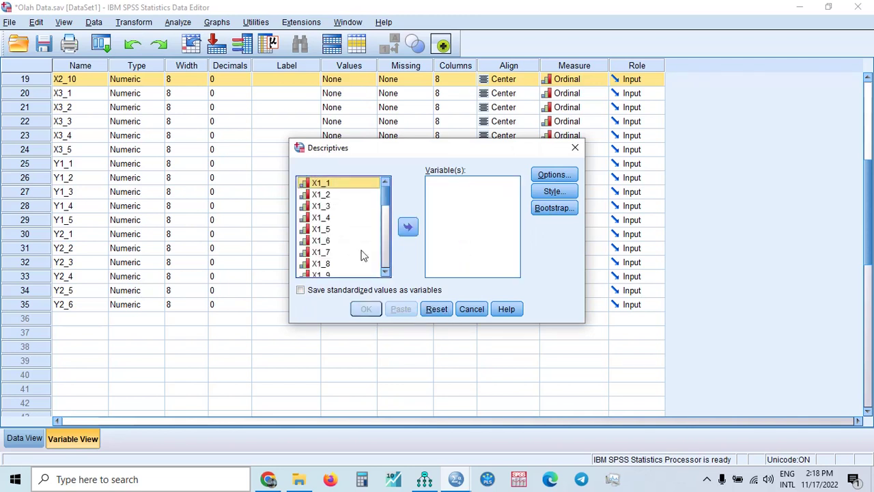
pyautogui.scroll(-7, 344, 238)
pyautogui.scroll(-2, 344, 239)
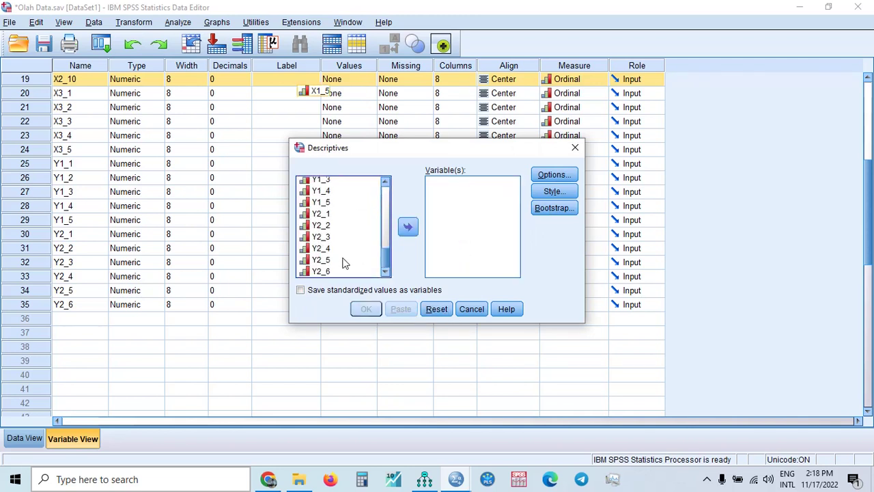
pyautogui.click(321, 272)
pyautogui.hotkey('ctrl', 'a')
pyautogui.click(408, 230)
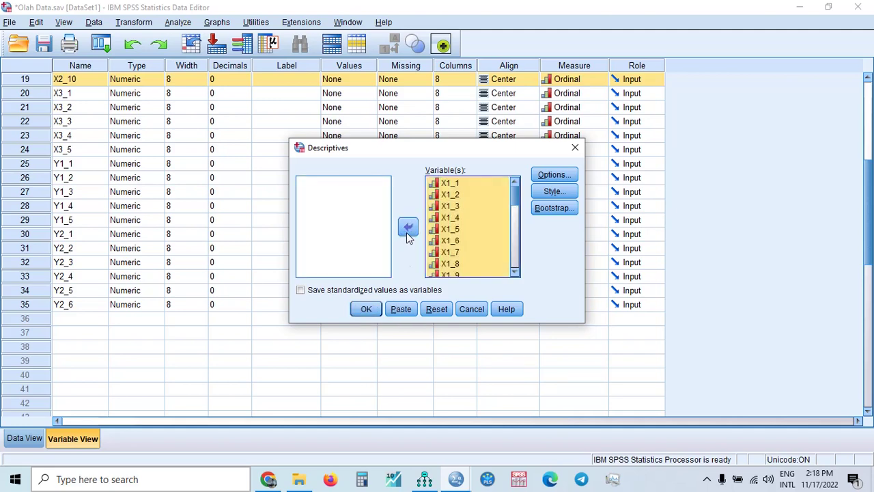
pyautogui.click(367, 310)
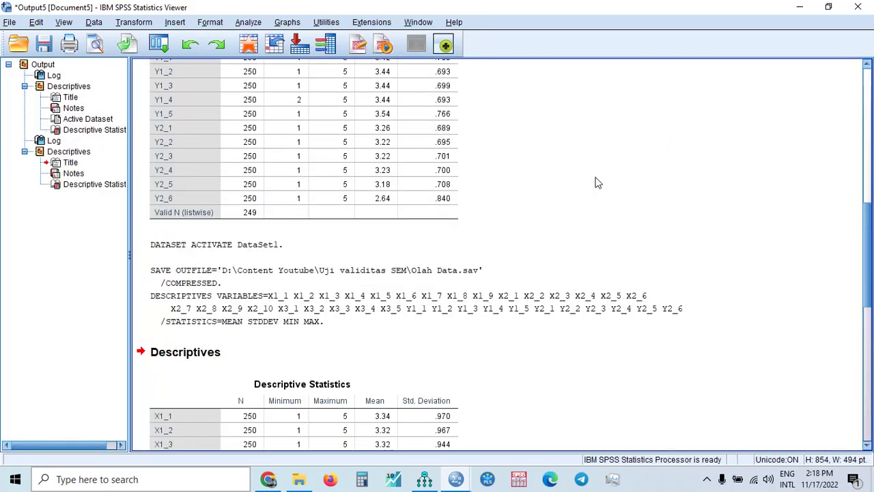
# Compare the N column of the new Descriptive Statistics table with the earlier one, including X3_1 and Valid N (listwise)
pyautogui.scroll(-2, 596, 182)
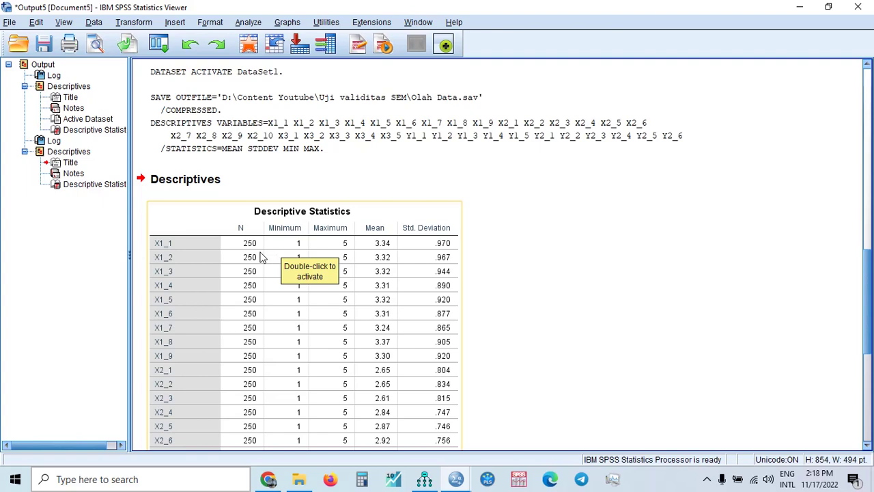
pyautogui.scroll(-11, 260, 257)
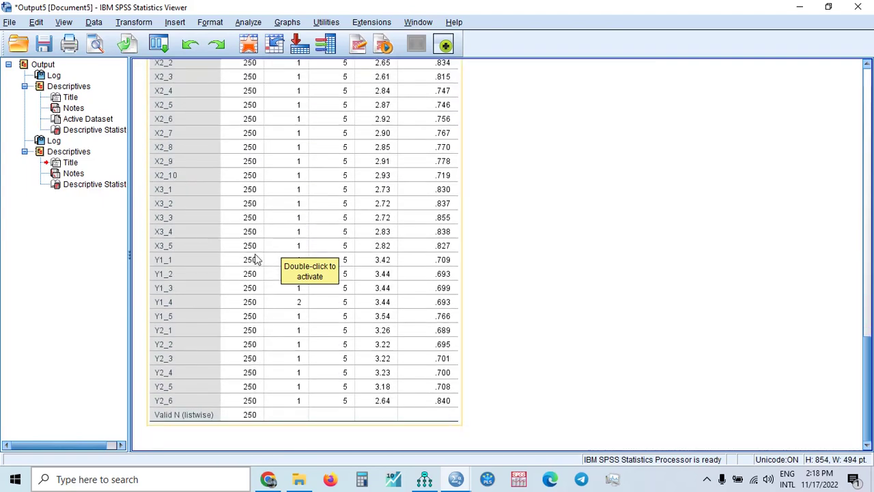
pyautogui.scroll(10, 257, 258)
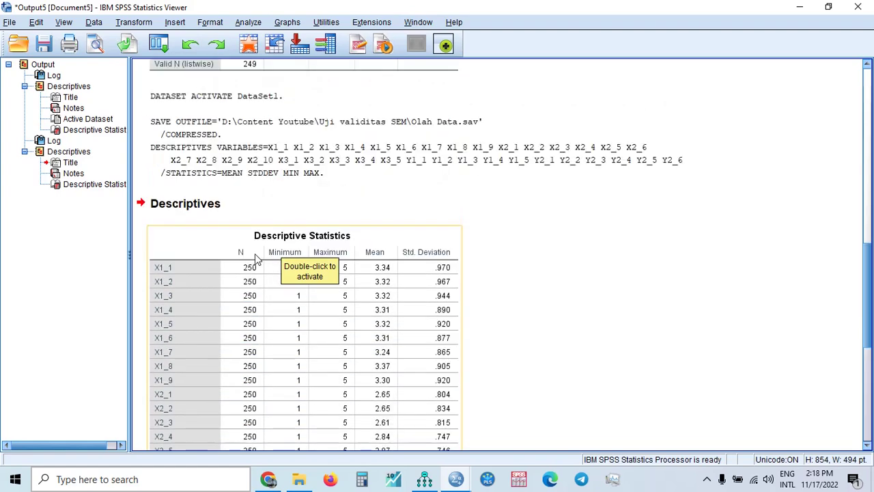
pyautogui.scroll(3, 256, 258)
pyautogui.scroll(-10, 256, 258)
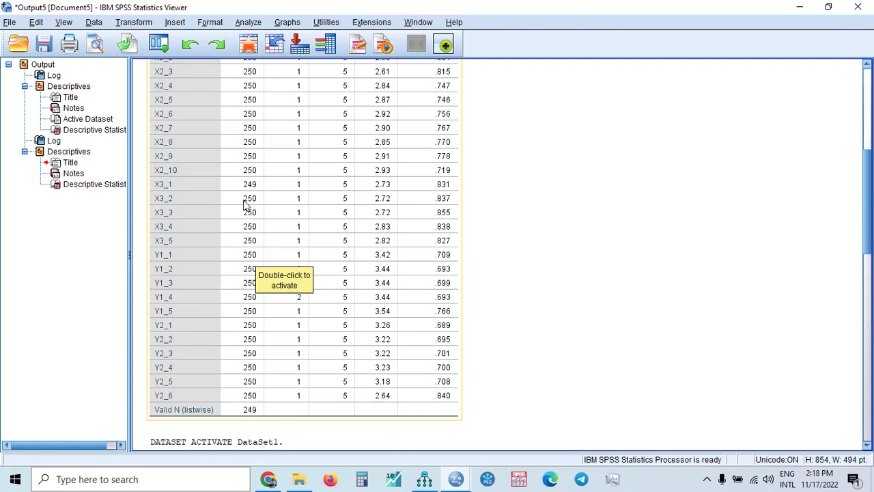
pyautogui.scroll(-10, 247, 368)
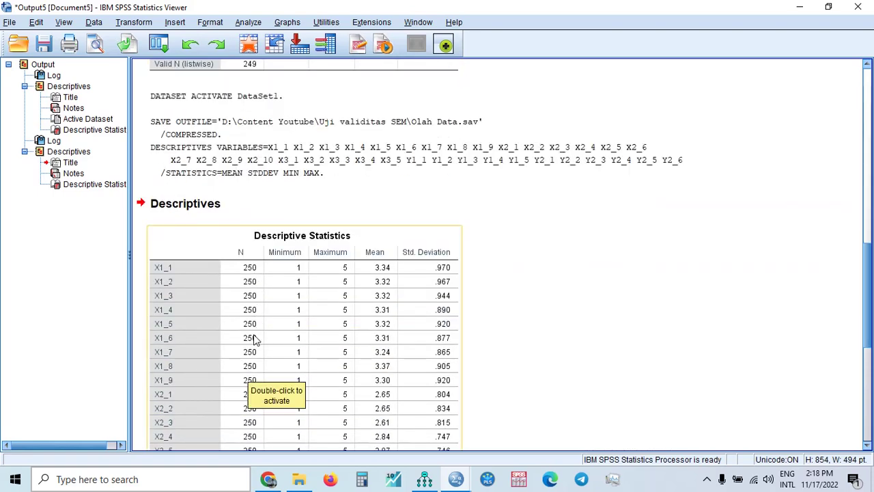
pyautogui.scroll(-8, 254, 341)
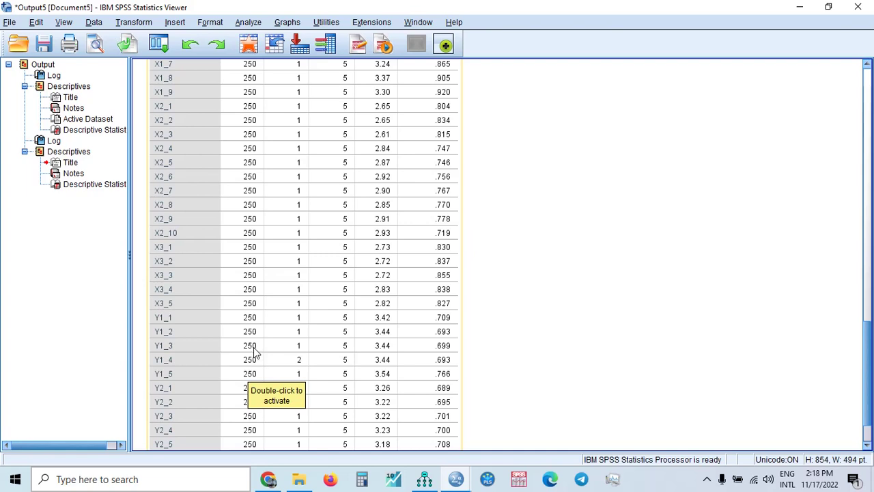
pyautogui.scroll(-2, 250, 369)
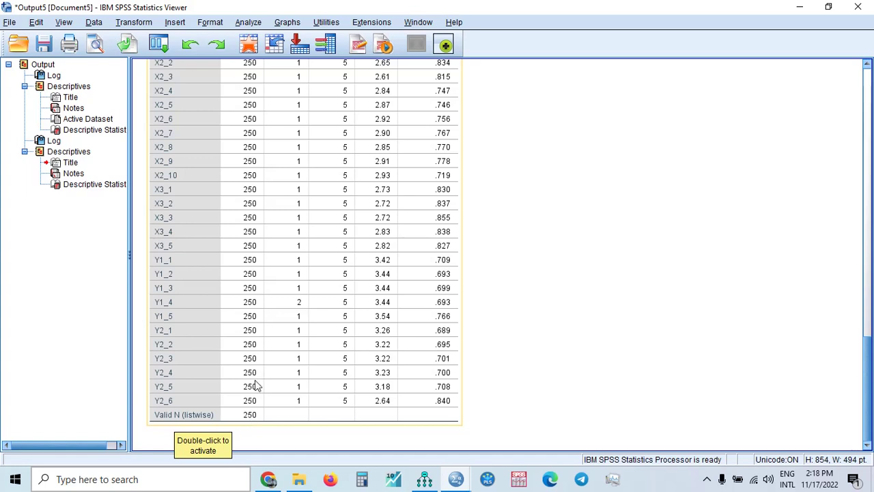
pyautogui.click(843, 140)
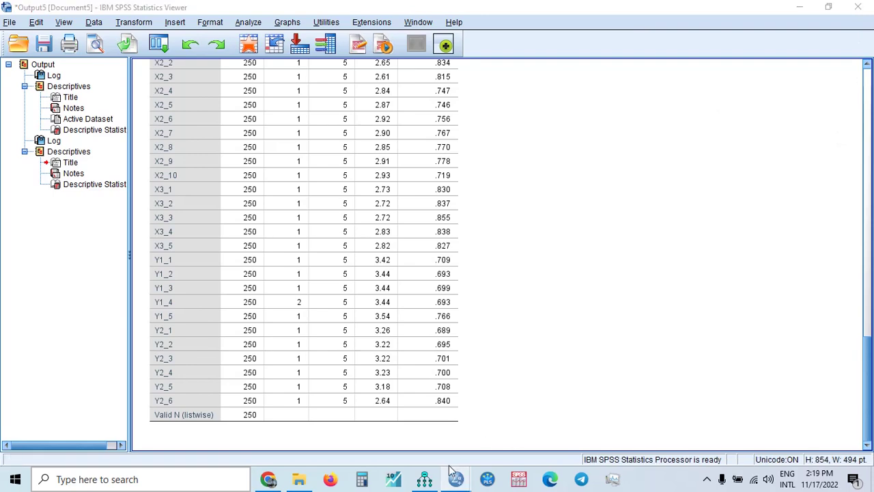
# Return from the output to the Olah Data dataset, show its data values and save it again
pyautogui.moveTo(456, 478)
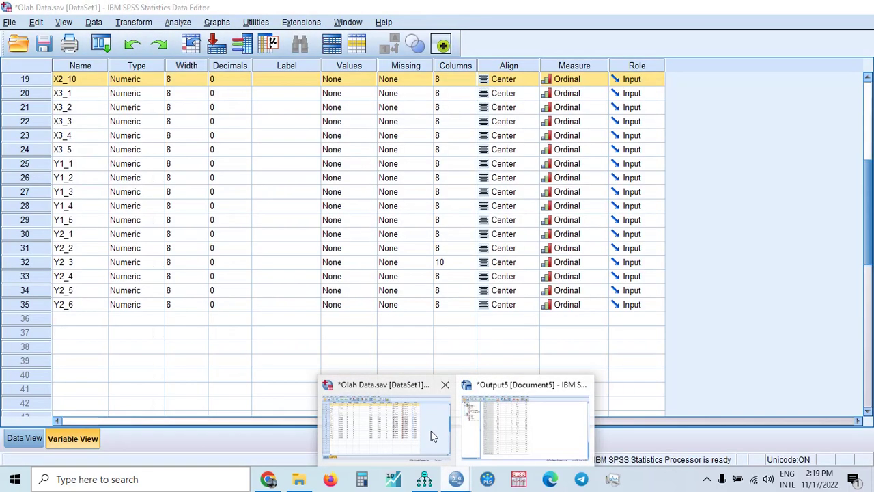
pyautogui.click(431, 430)
pyautogui.click(23, 438)
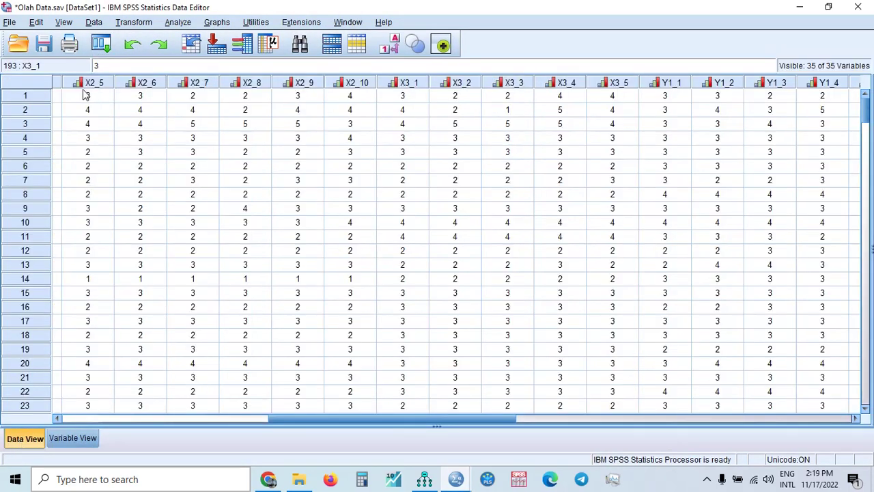
pyautogui.click(44, 45)
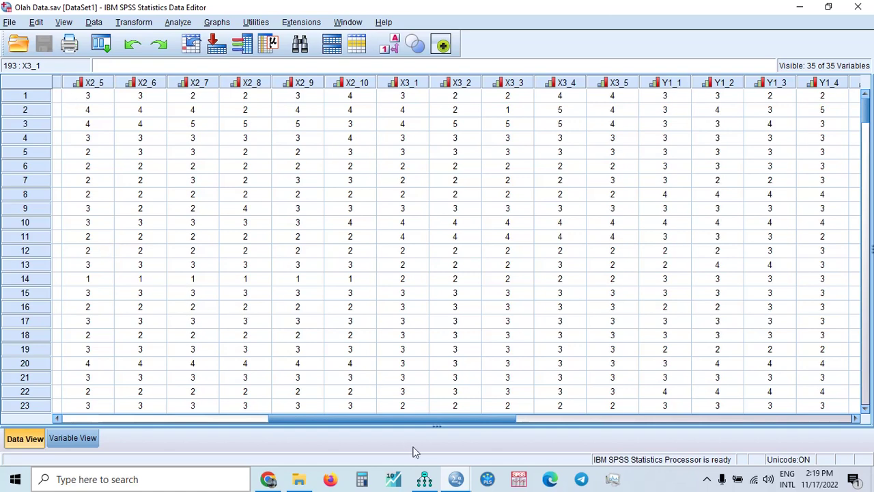
# Switch to the research model in Amos and calculate its estimates
pyautogui.click(424, 481)
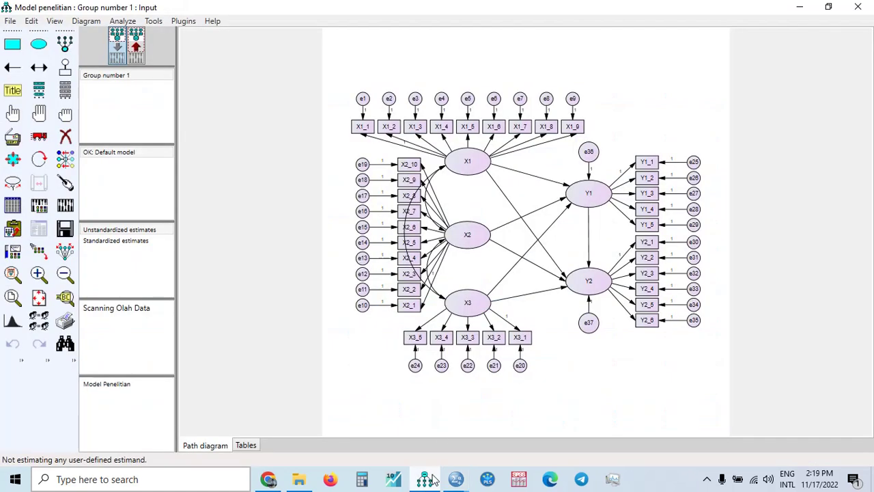
pyautogui.click(66, 209)
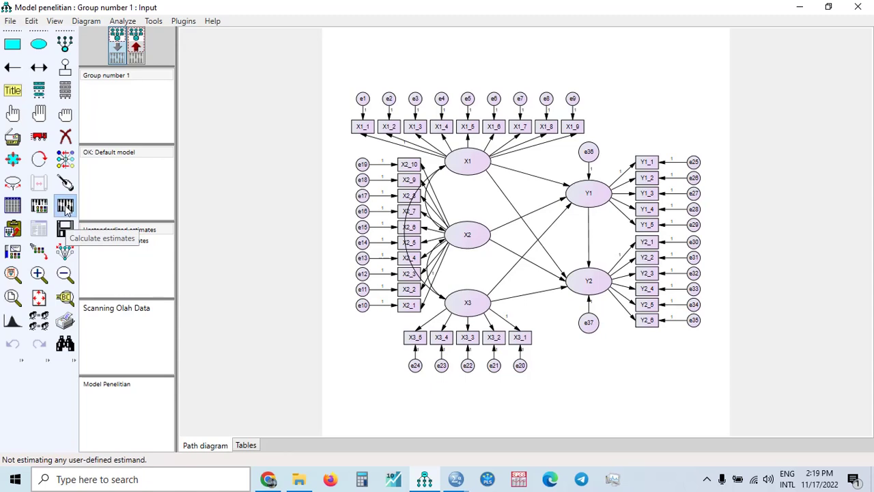